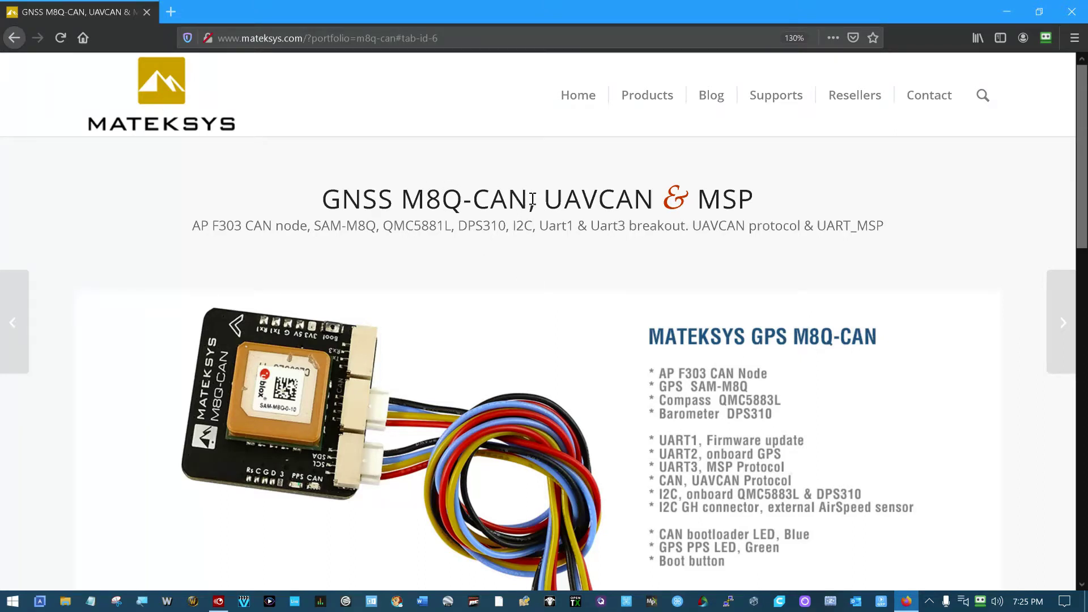
# - Highlight 'M8Q-CAN' and 'MSP' in the title, then scroll the MSP Parameters notes to the update-firmware-first advice
pyautogui.moveTo(529, 200); pyautogui.dragTo(414, 202)
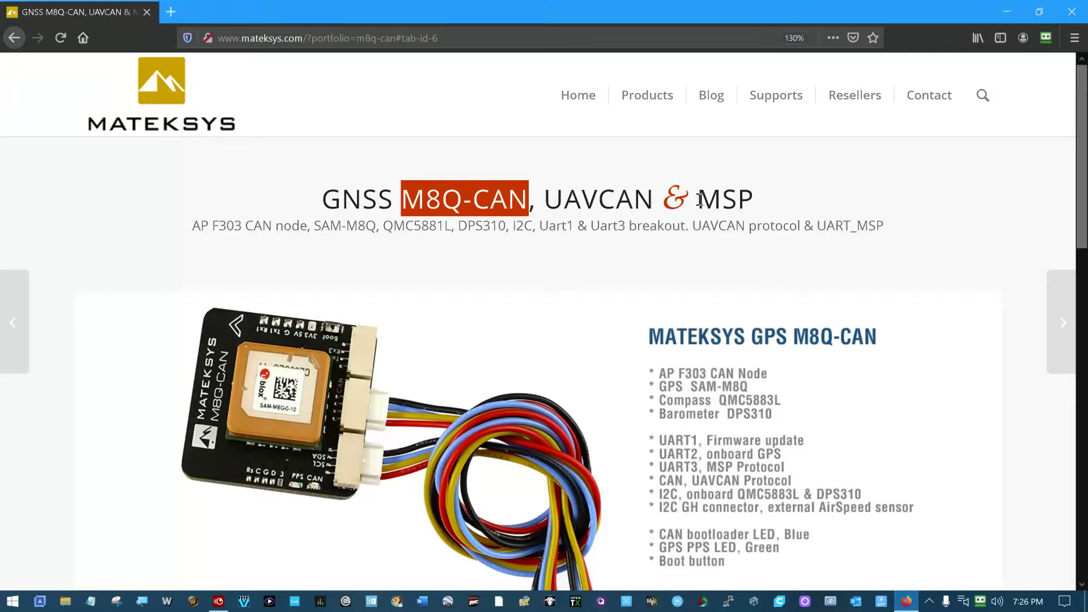
pyautogui.moveTo(694, 203); pyautogui.dragTo(755, 202)
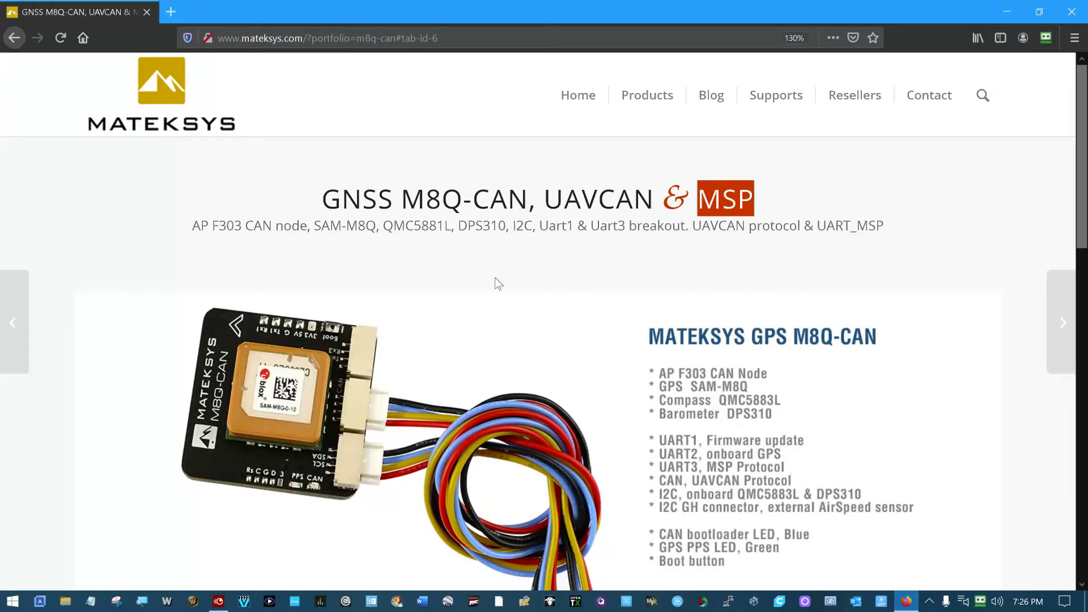
pyautogui.scroll(-6, 495, 278)
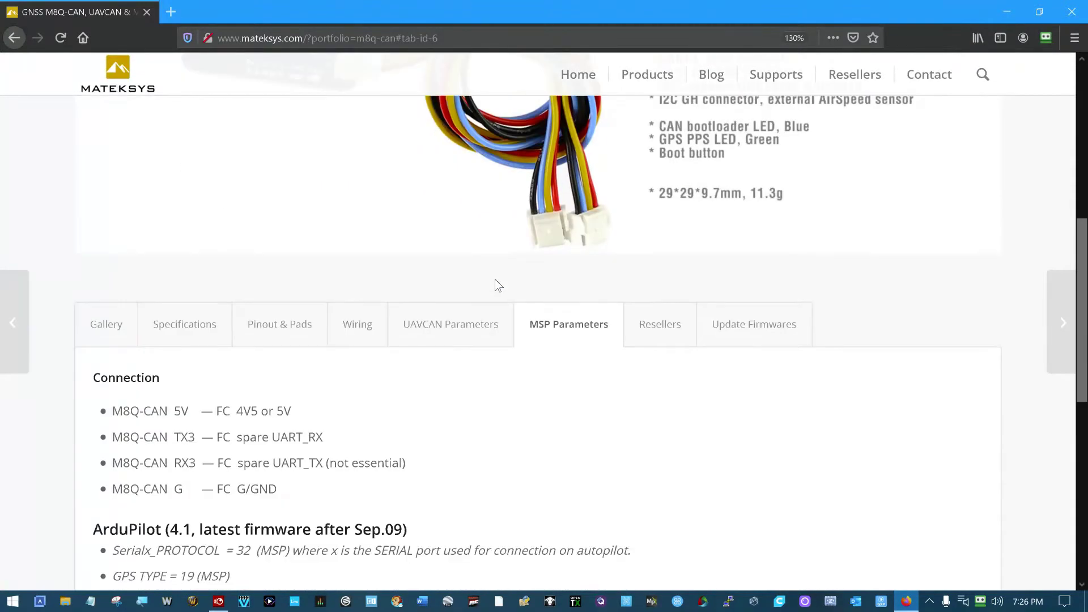
pyautogui.scroll(-5, 495, 283)
pyautogui.scroll(4, 498, 283)
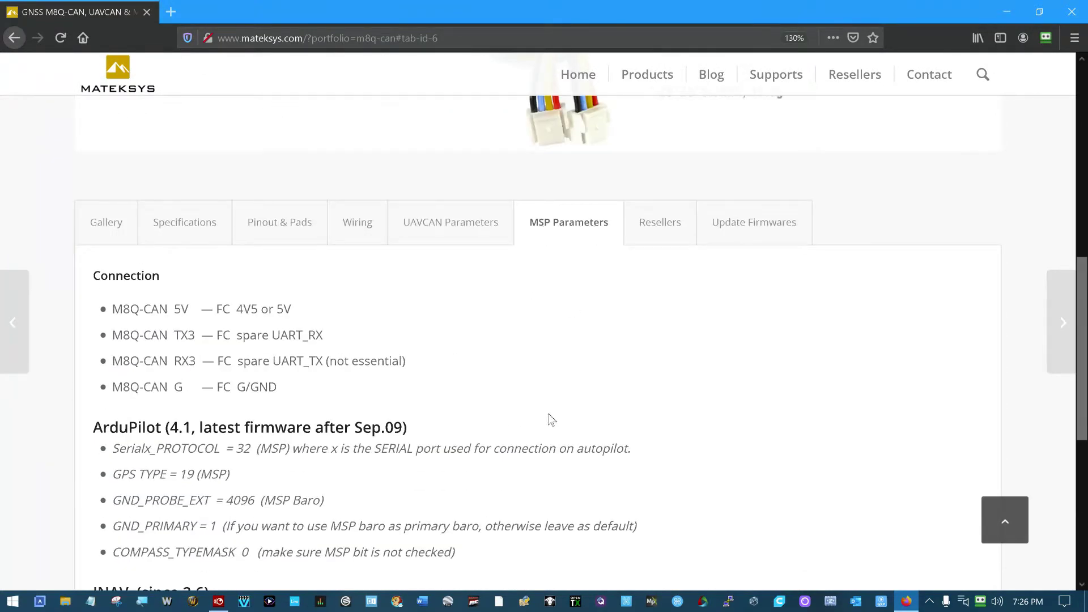
pyautogui.scroll(-3, 549, 419)
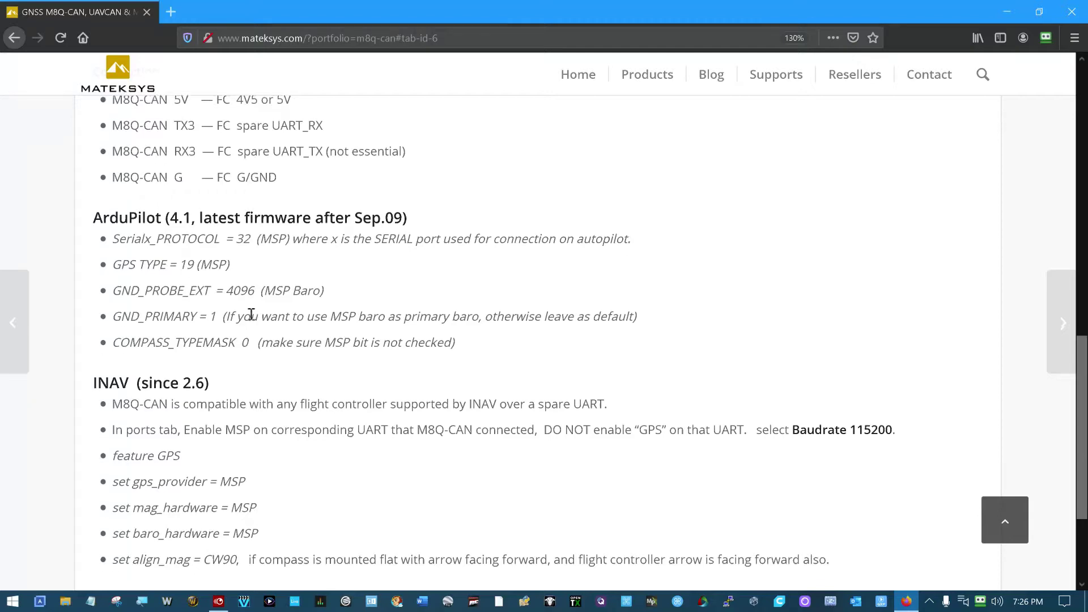
pyautogui.scroll(-3, 249, 315)
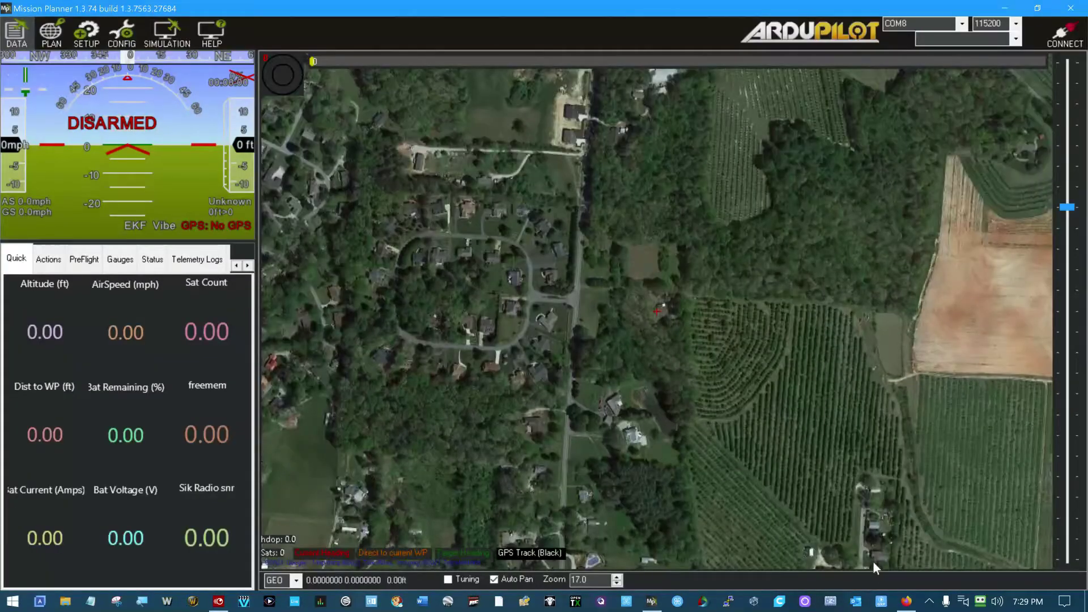
# - Return to the Mateksys page and highlight the advice to update the M8Q-CAN firmware
pyautogui.click(906, 601)
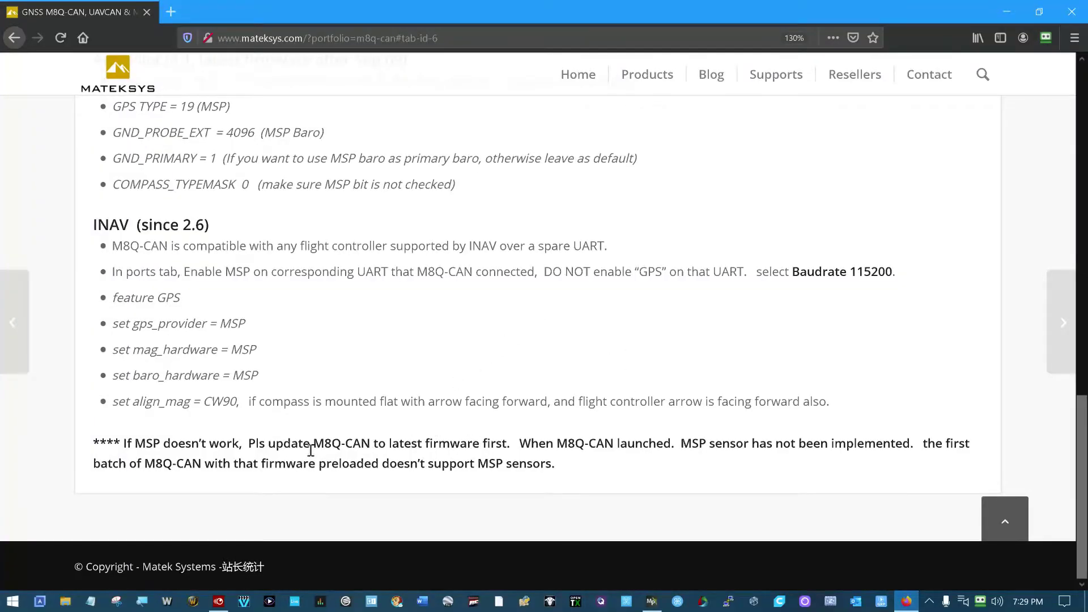
pyautogui.moveTo(268, 444); pyautogui.dragTo(484, 441)
pyautogui.scroll(6, 567, 365)
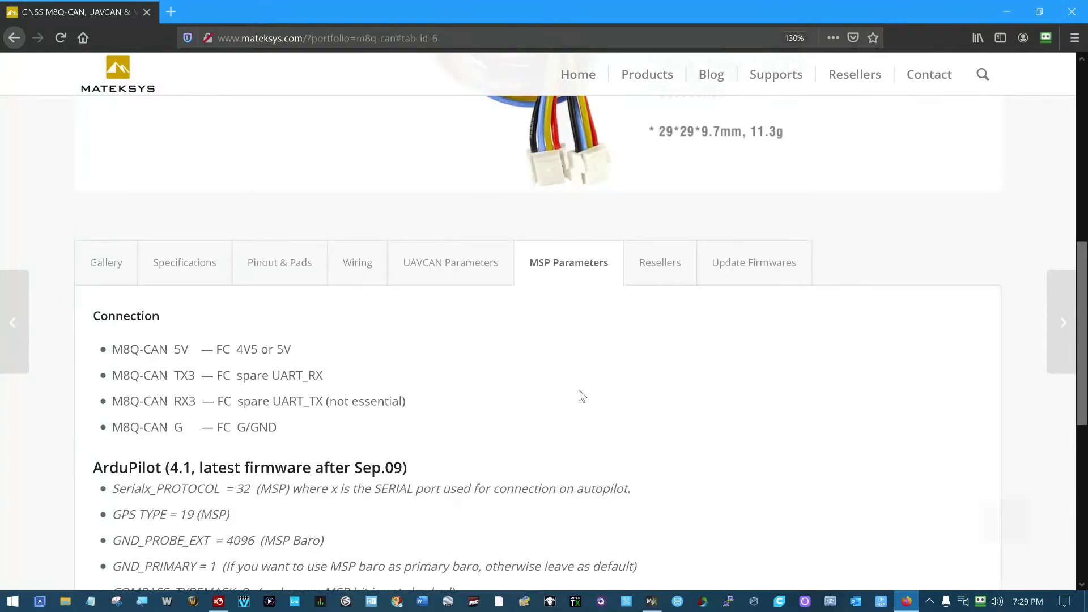
# - Show the Update Firmwares instructions and read through them to the AP_Periph f303-MatekGPS link
pyautogui.click(733, 270)
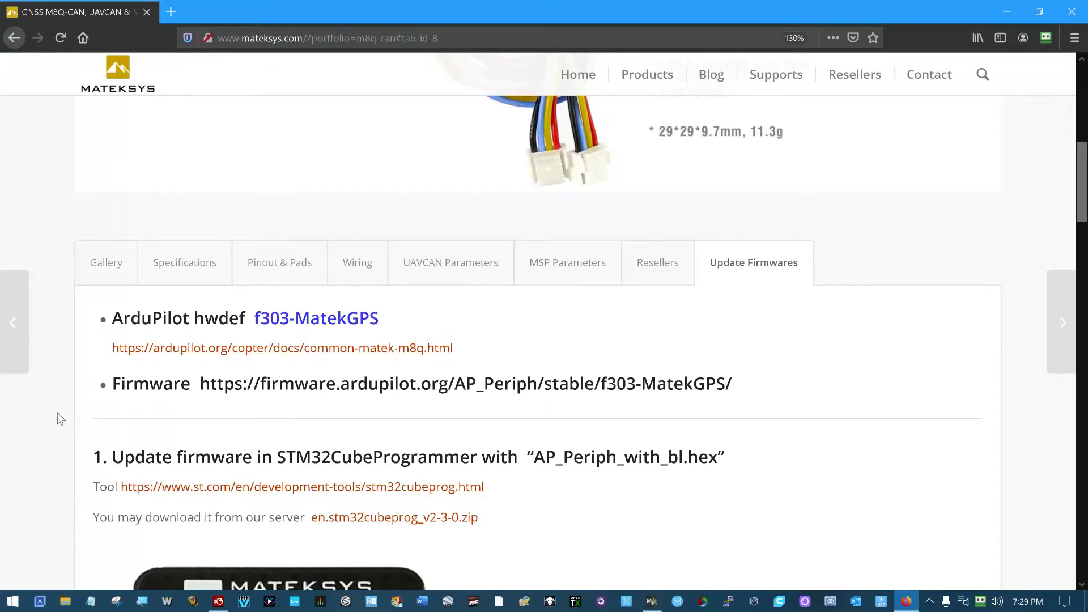
pyautogui.scroll(-5, 57, 412)
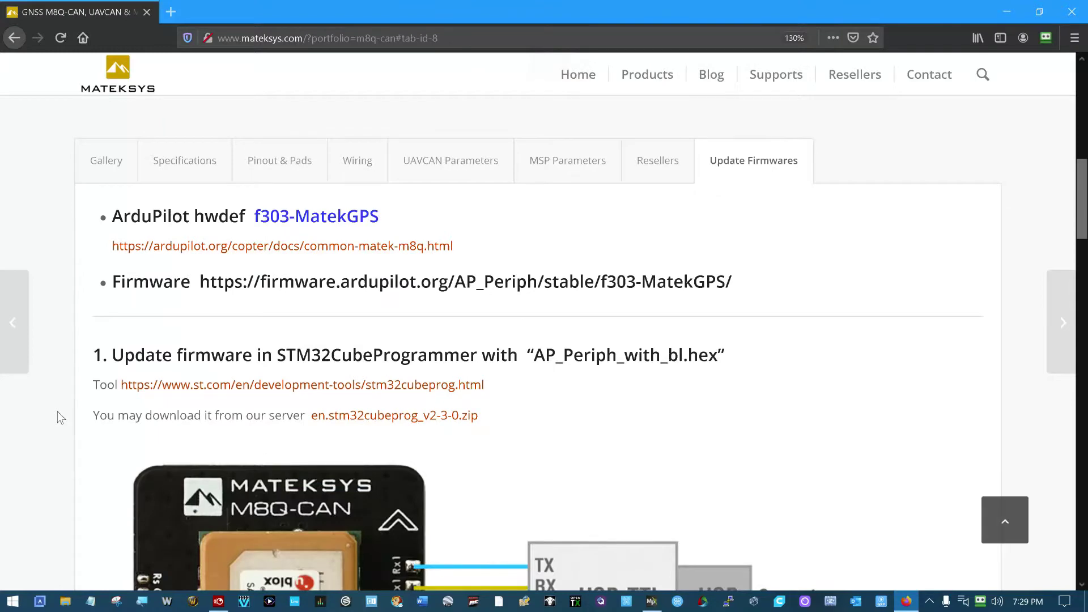
pyautogui.scroll(-8, 61, 415)
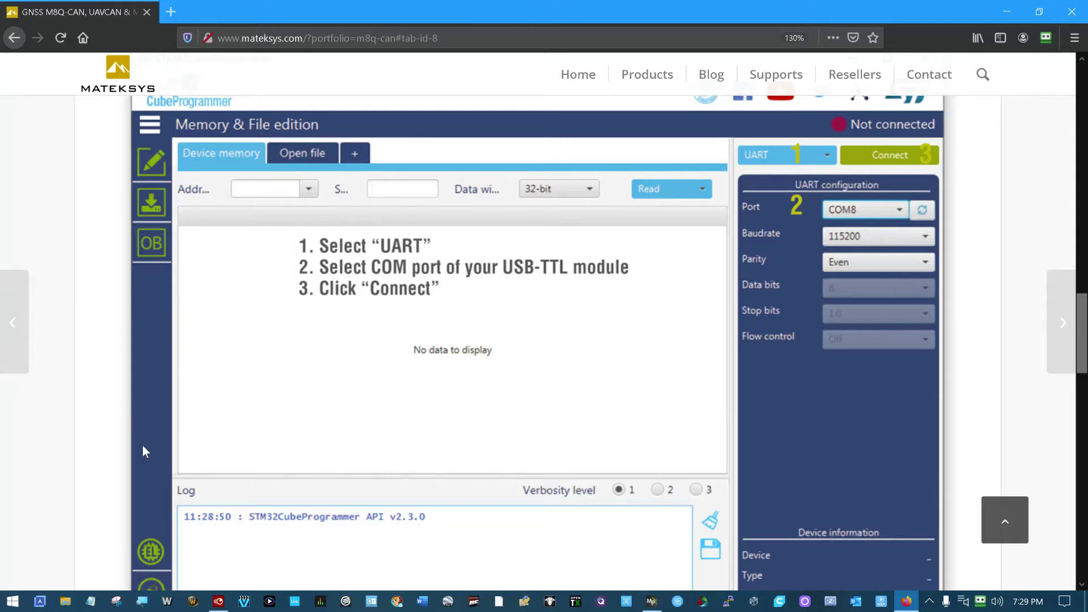
pyautogui.scroll(14, 137, 451)
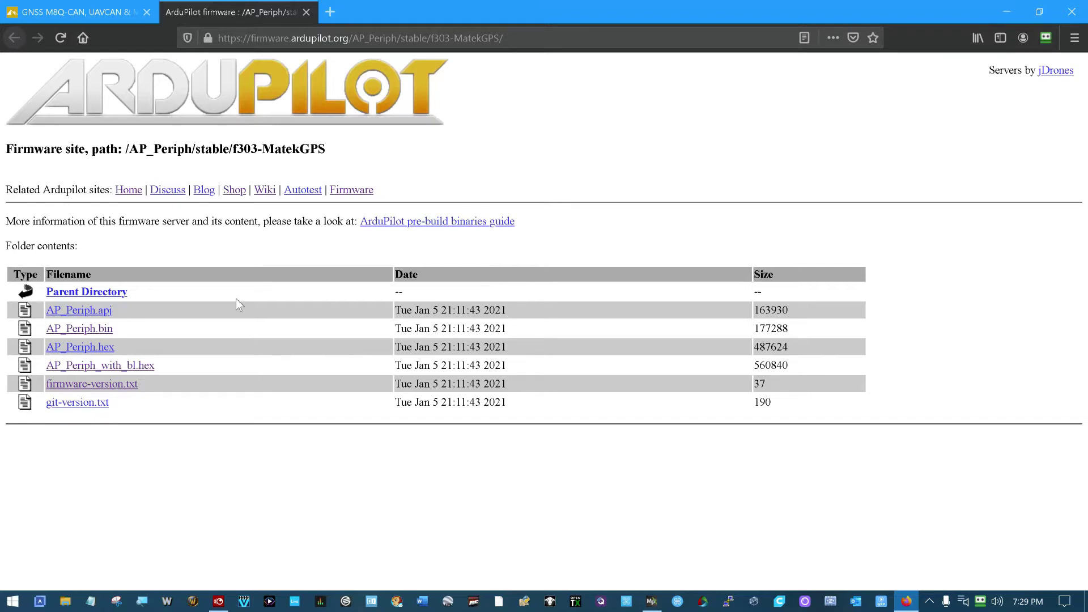
# - Save AP_Periph.bin (173 KB) from the f303-MatekGPS folder, then switch back to Mission Planner
pyautogui.click(84, 334)
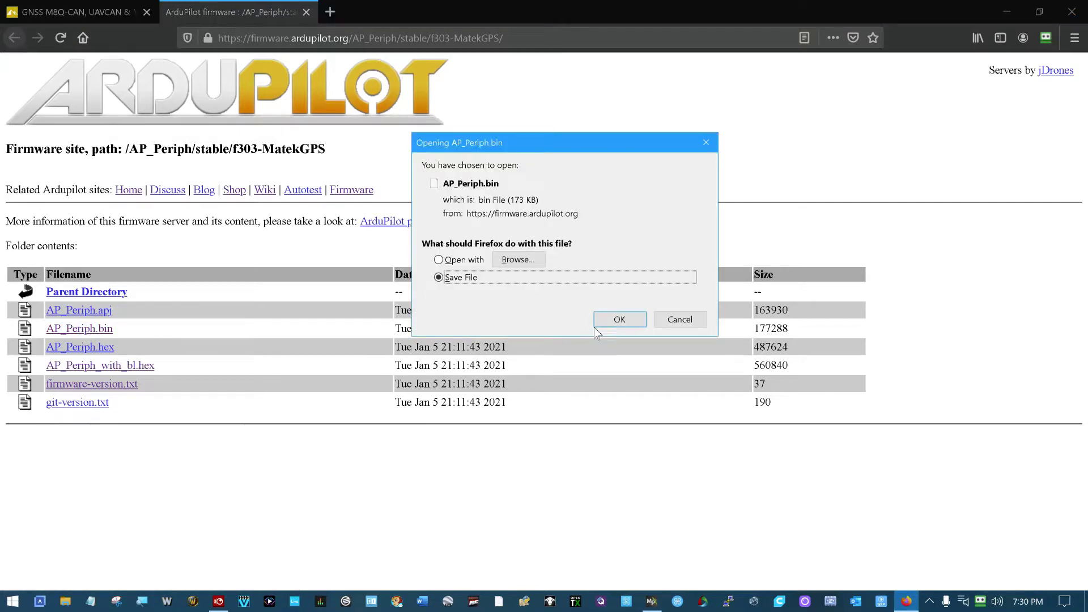
pyautogui.click(672, 320)
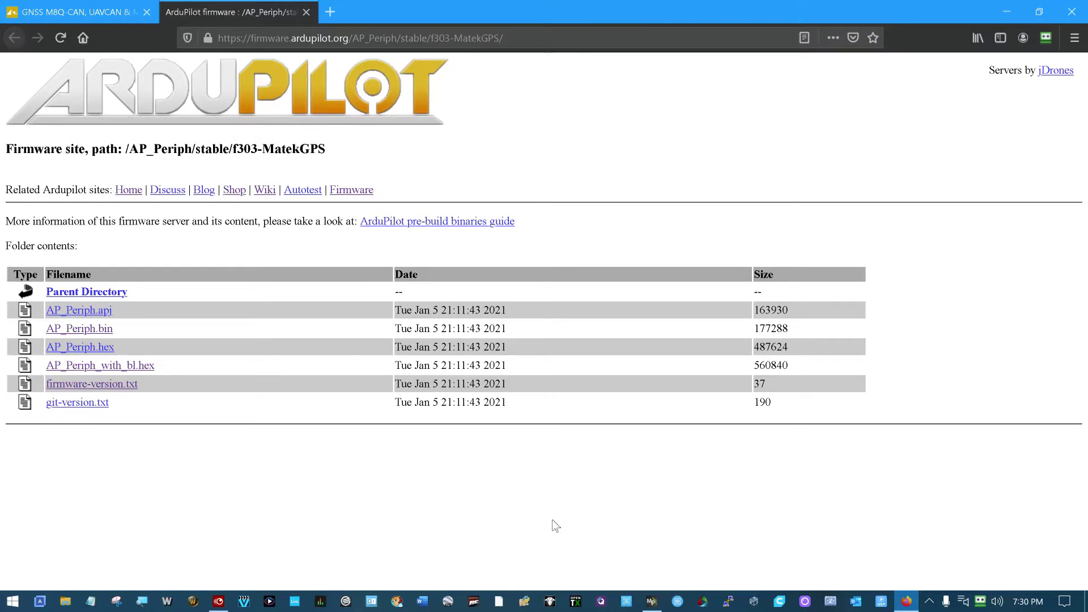
pyautogui.click(640, 532)
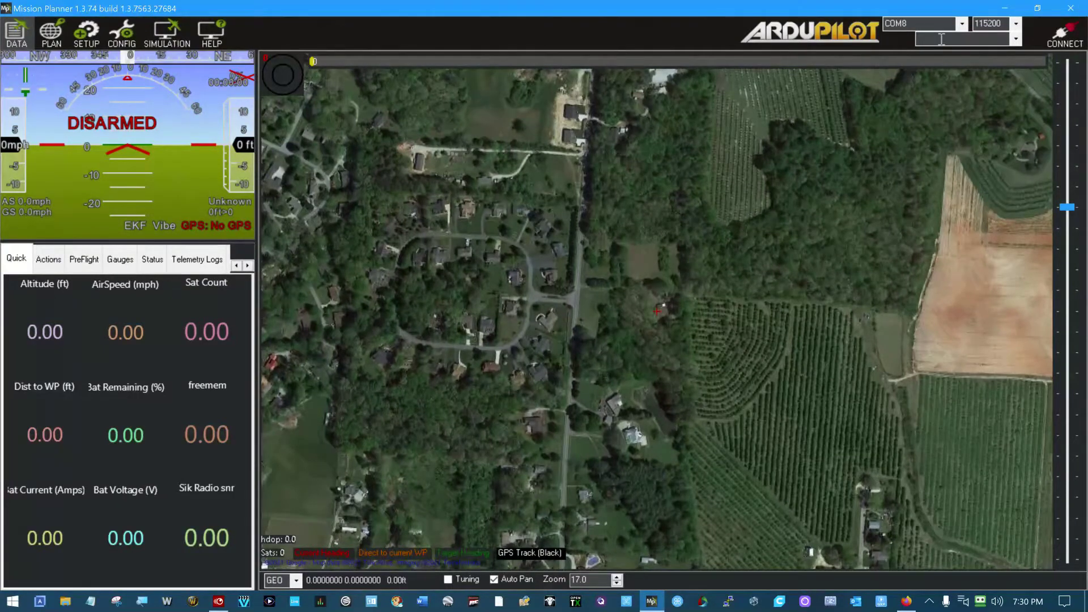
# - Connect to the ArduPlane V4.0.9 flight controller on COM15 and go to the SETUP screen
pyautogui.click(962, 23)
pyautogui.click(956, 41)
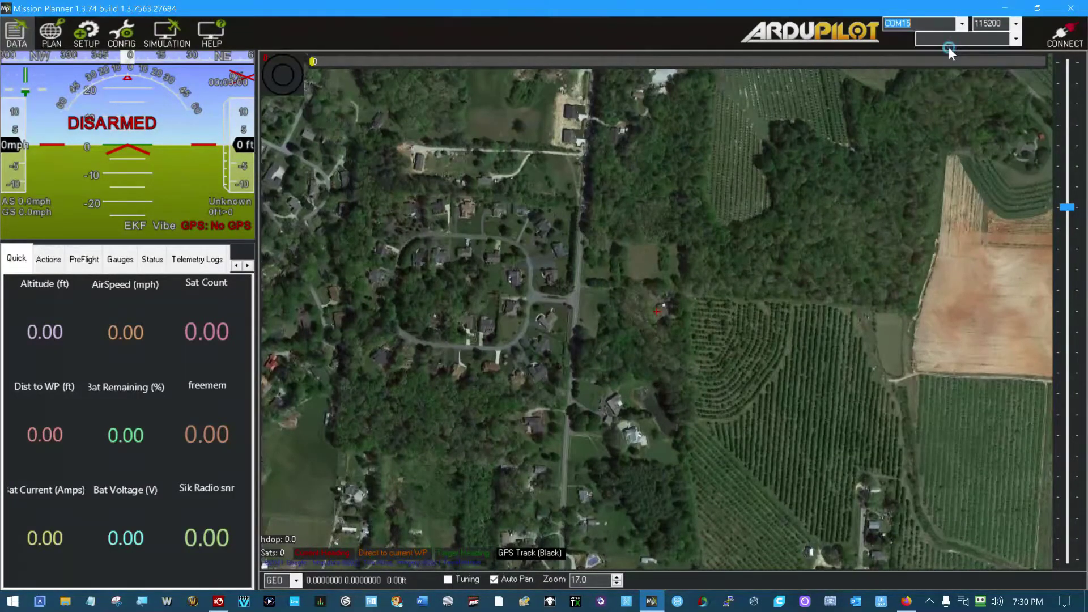
pyautogui.click(1067, 44)
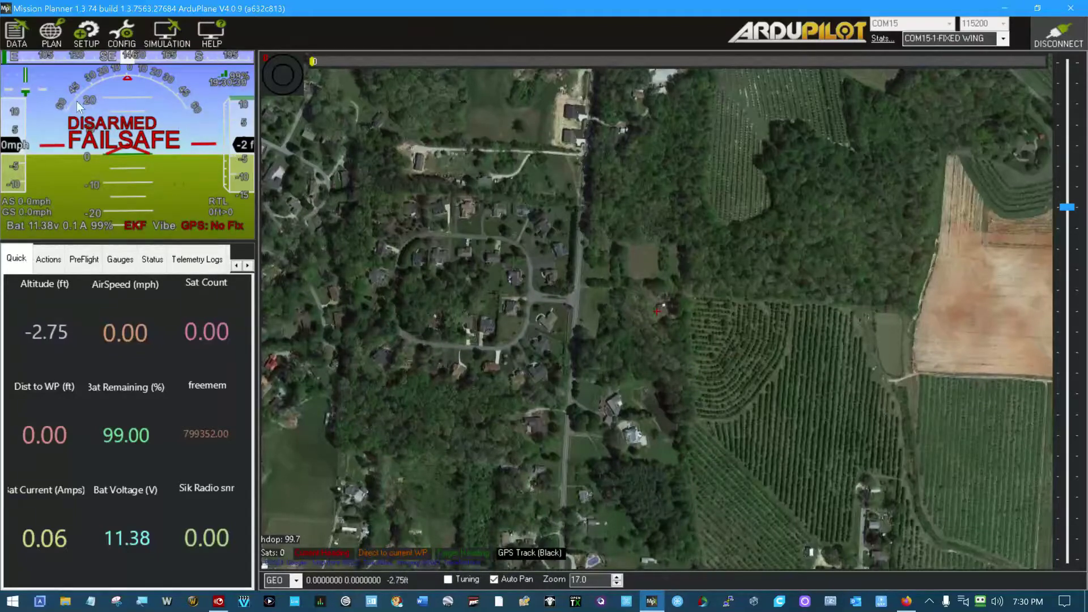
pyautogui.click(89, 37)
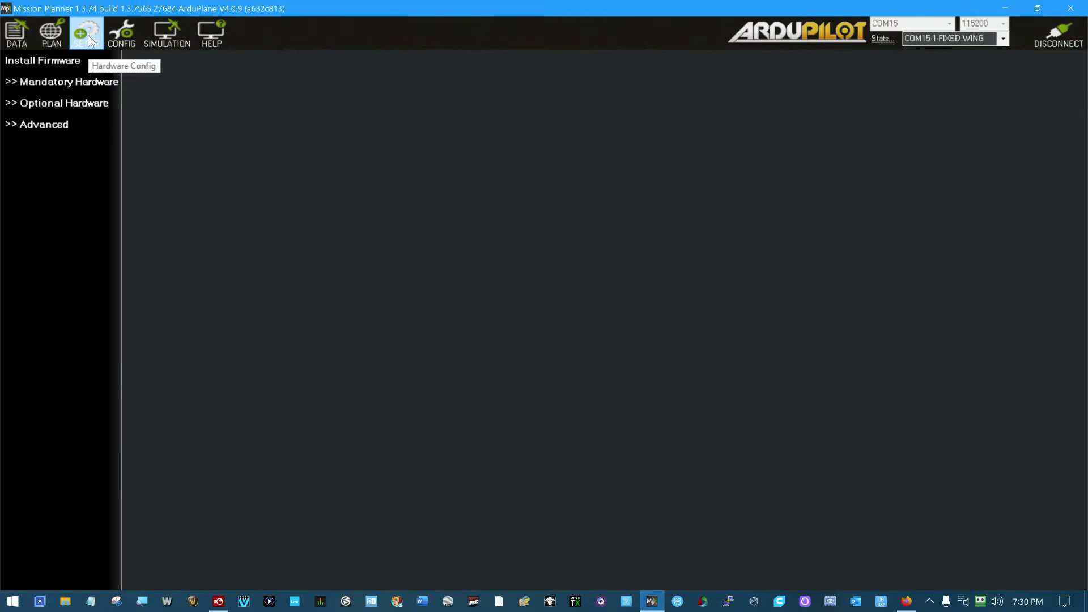
# - Open Optional Hardware > UAVCAN, run SLCan Mode CAN1 to list node 112, and begin its update
pyautogui.click(84, 103)
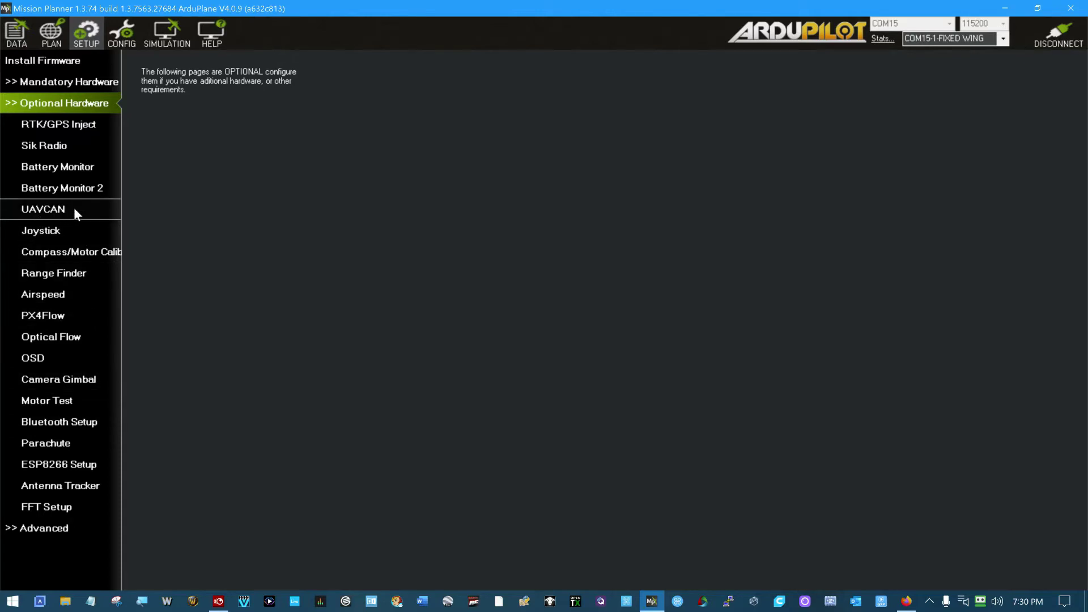
pyautogui.click(43, 209)
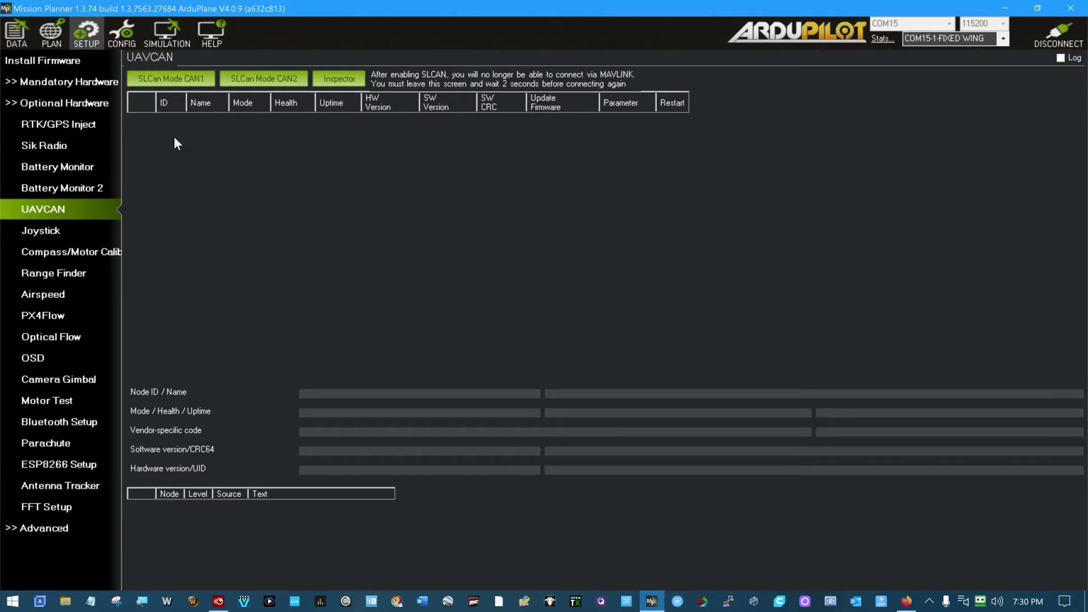
pyautogui.click(159, 76)
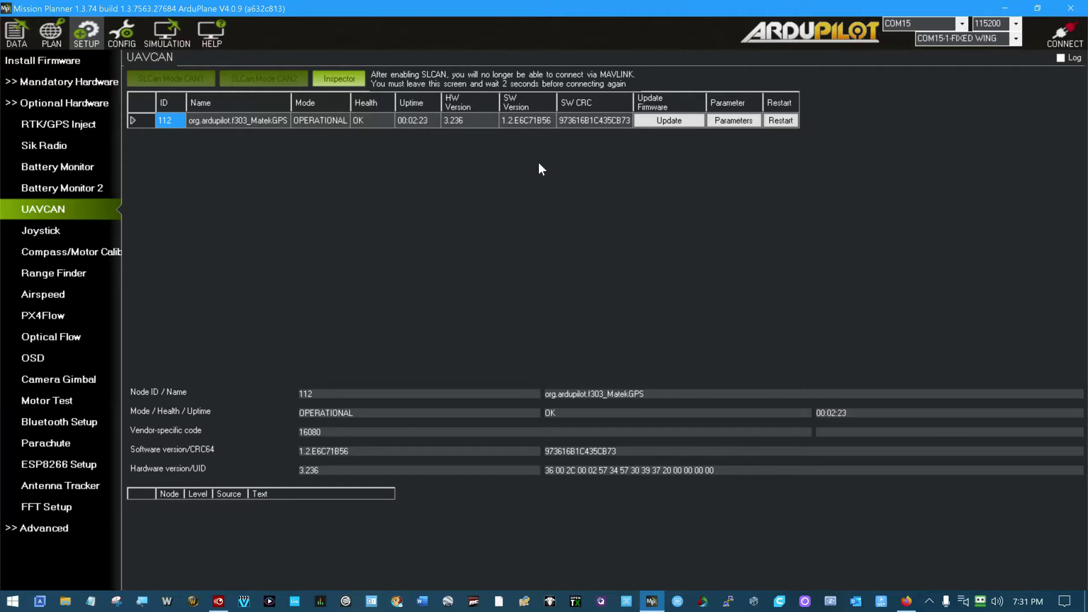
pyautogui.click(662, 120)
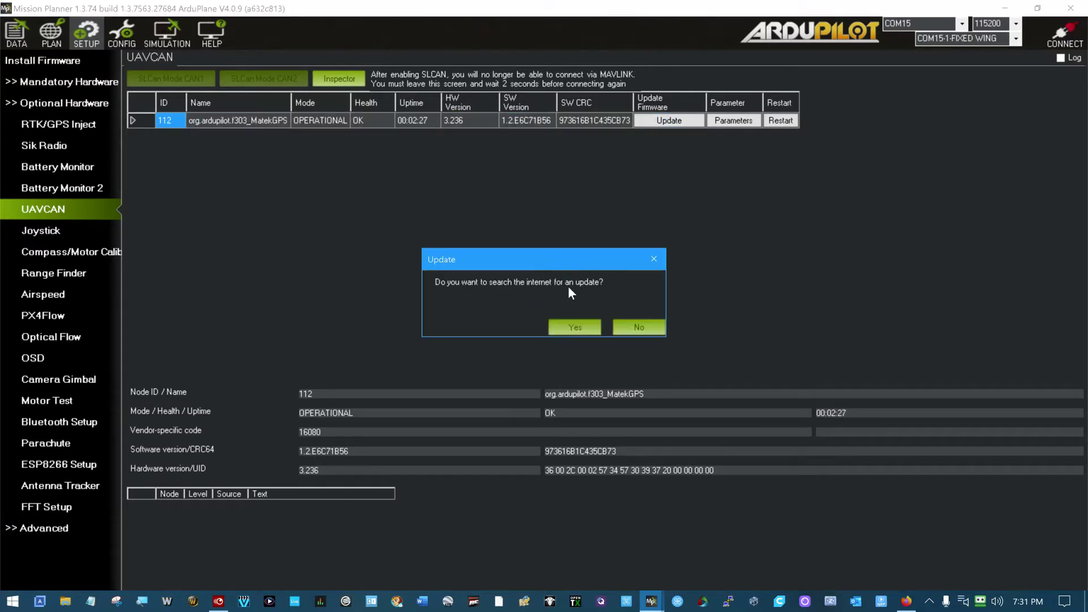
pyautogui.click(634, 327)
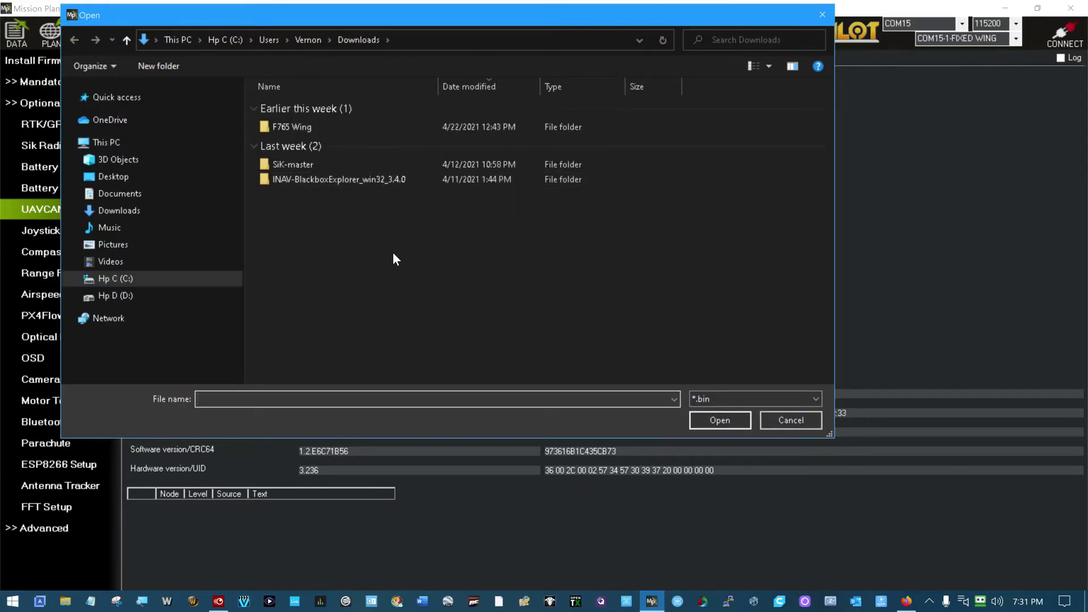
pyautogui.click(779, 419)
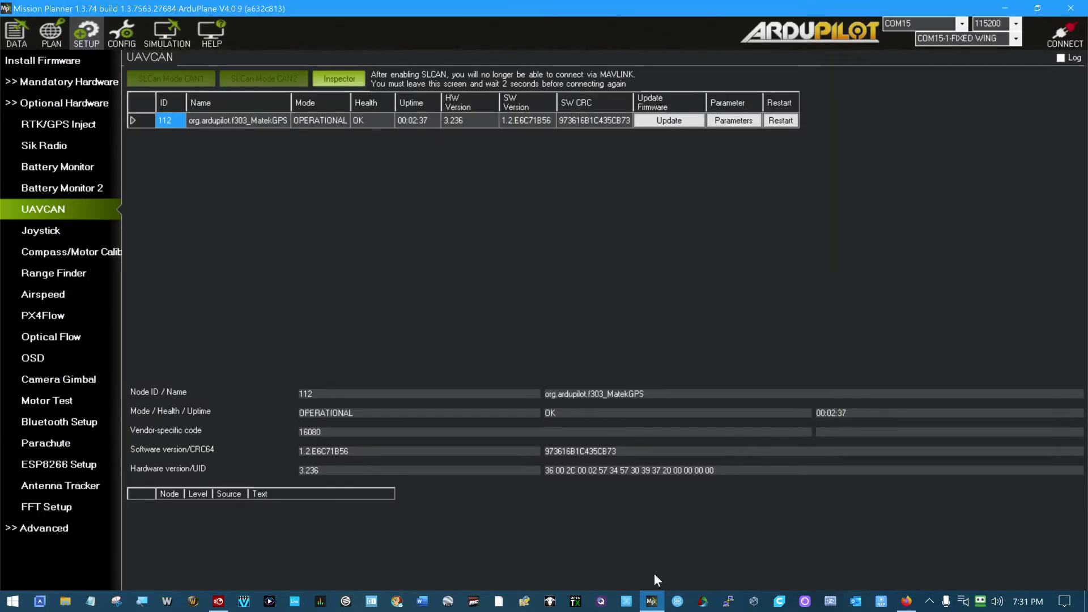
pyautogui.click(906, 600)
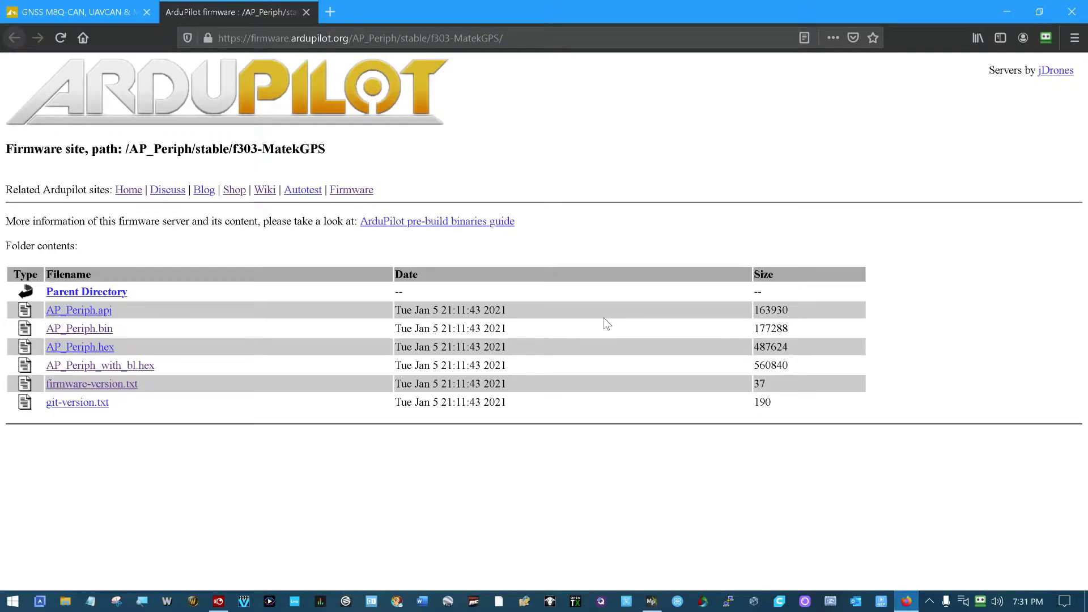
# - Save AP_Periph.bin from the f303-MatekGPS folder again and return to the UAVCAN page
pyautogui.click(87, 333)
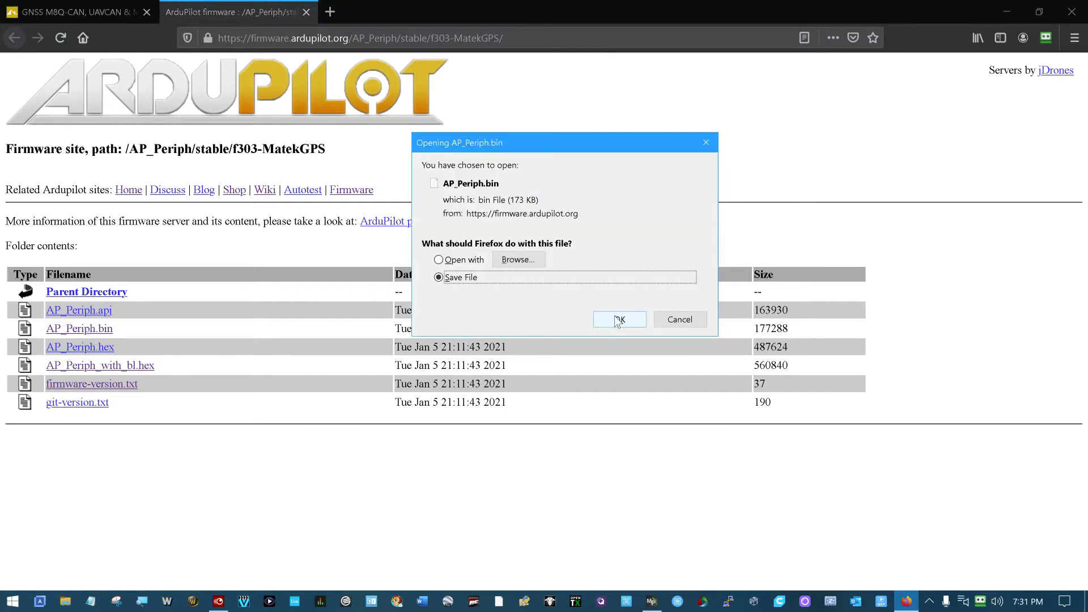
pyautogui.click(618, 319)
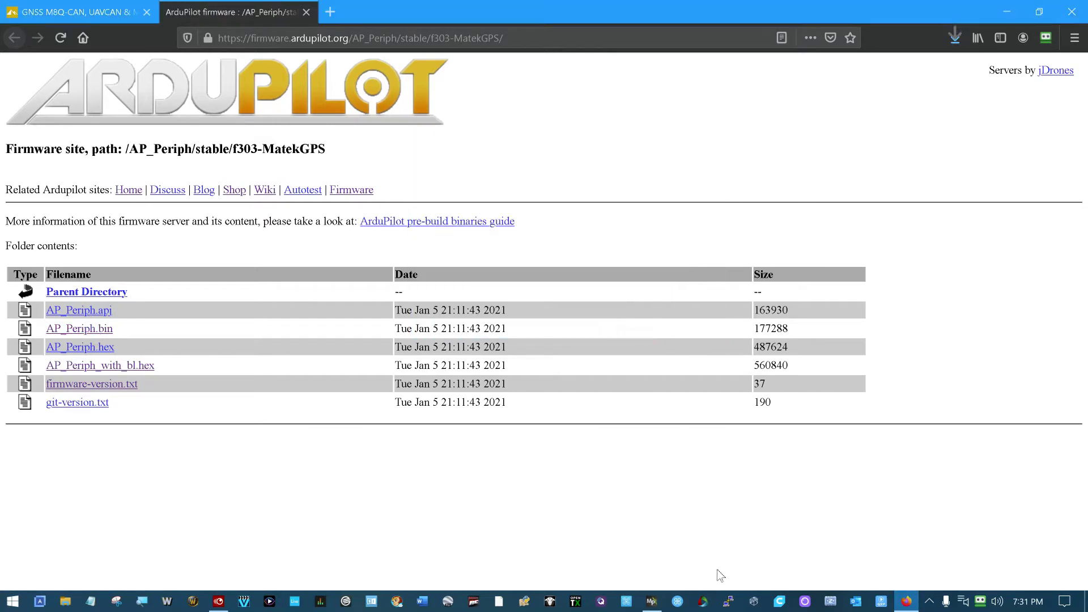
pyautogui.click(651, 602)
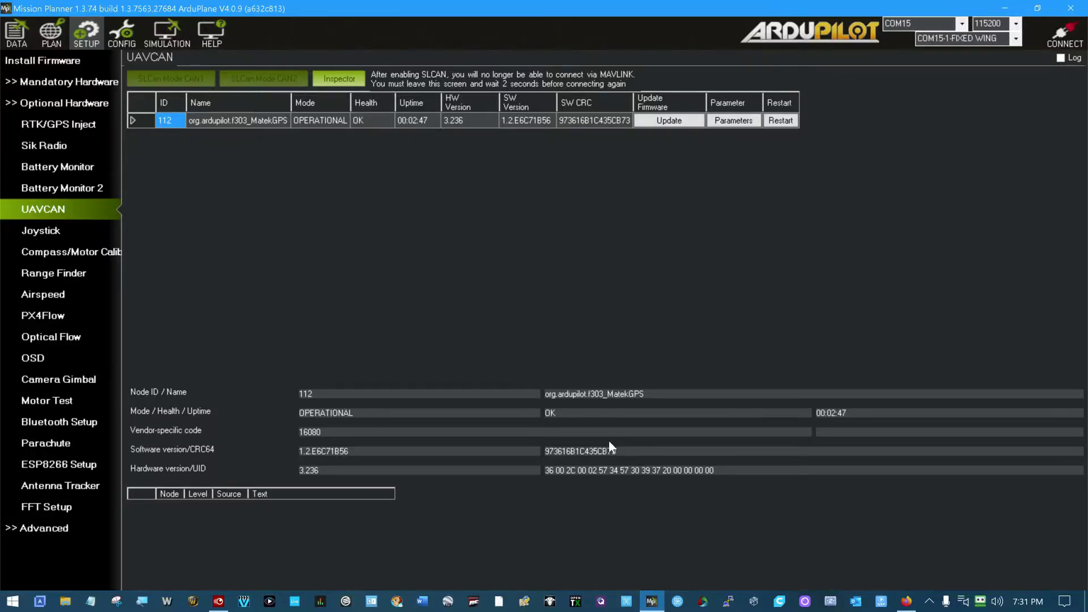
# - Flash node 112 with the local AP_Periph.bin from Downloads, declining the online firmware search
pyautogui.click(655, 124)
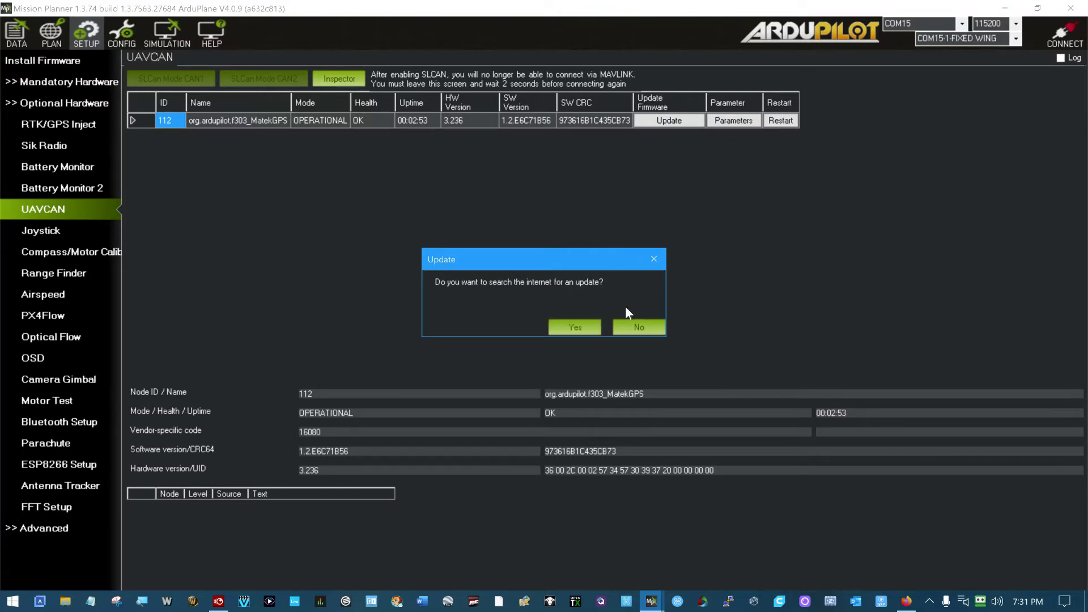
pyautogui.click(634, 328)
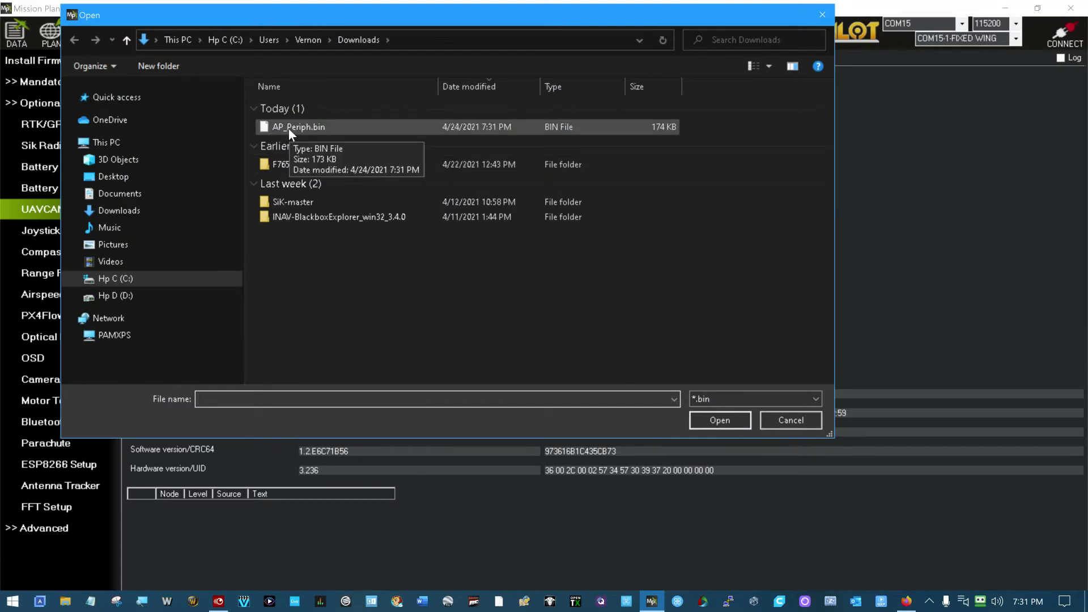
pyautogui.click(290, 128)
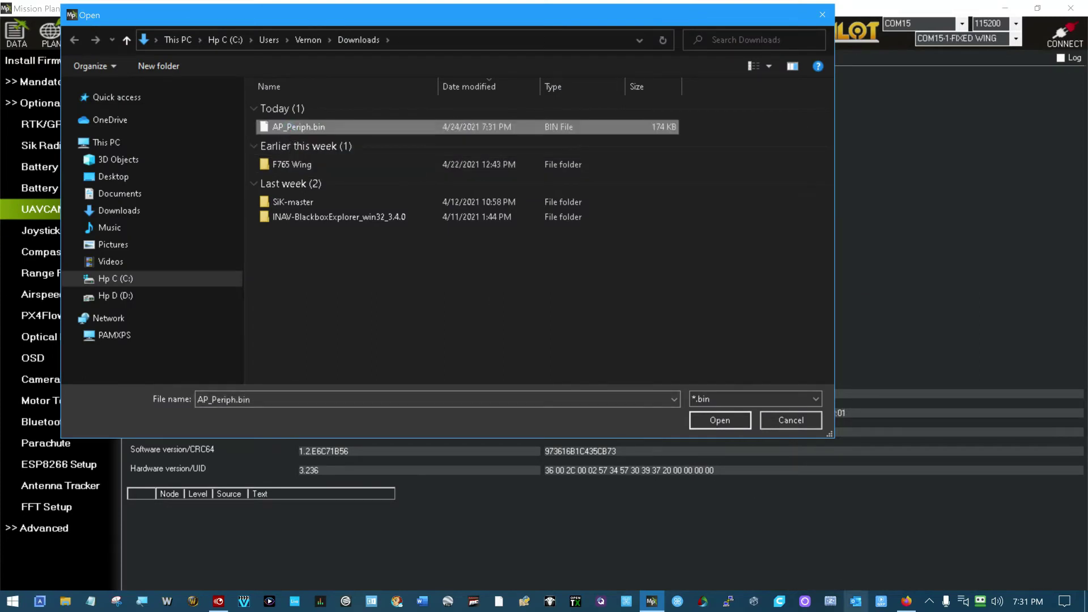
pyautogui.click(718, 420)
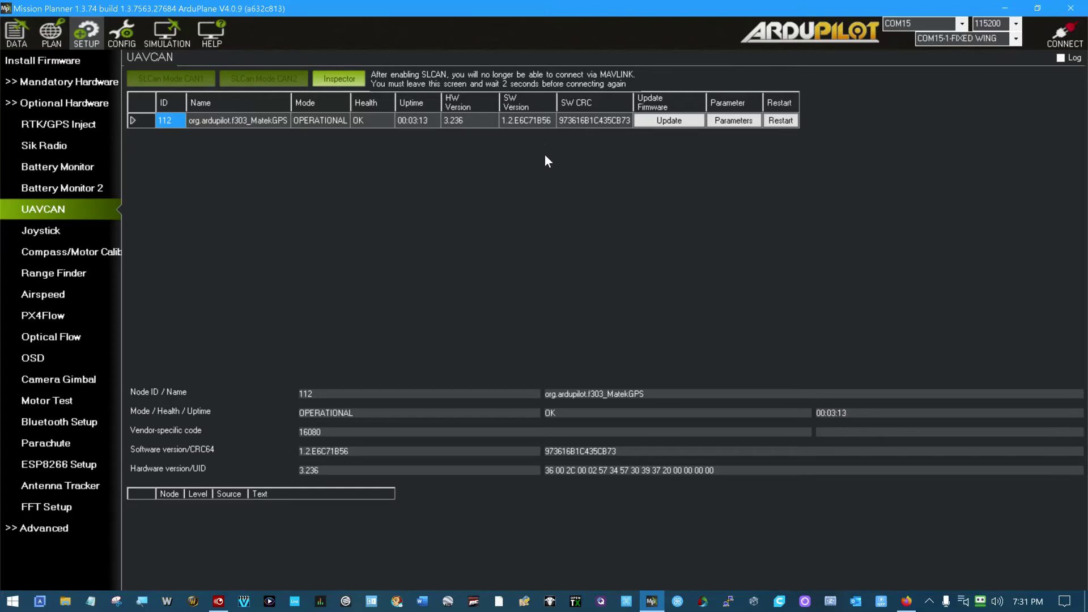
pyautogui.click(667, 121)
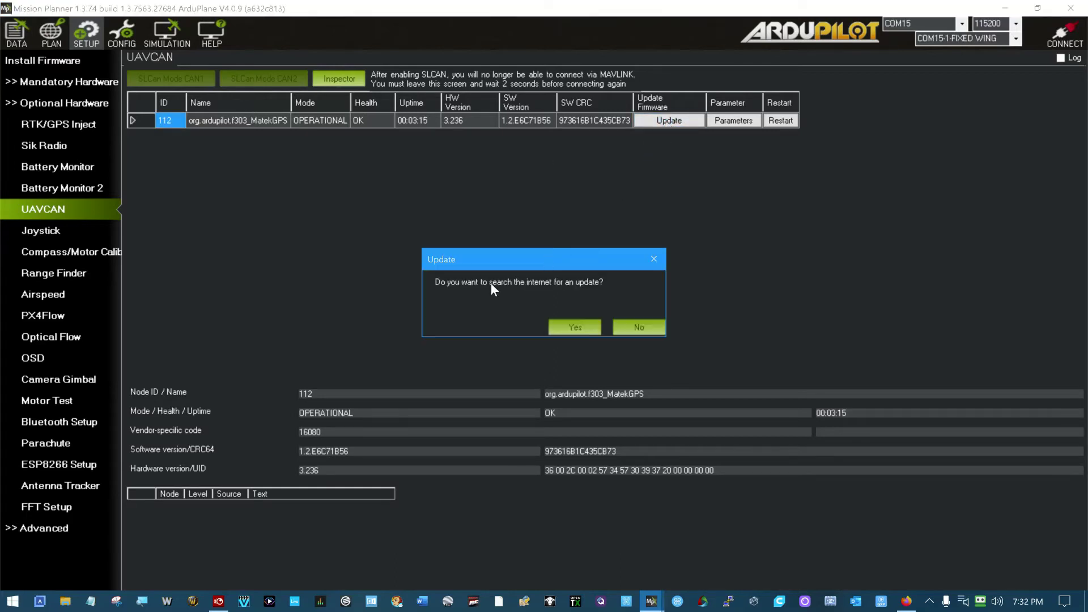
pyautogui.click(567, 331)
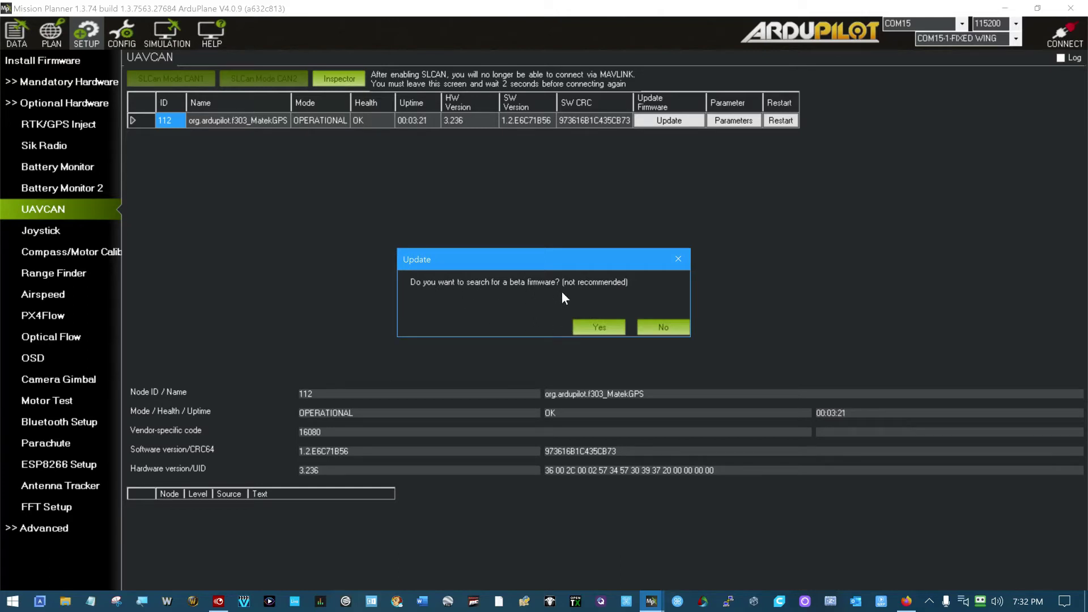
pyautogui.click(666, 328)
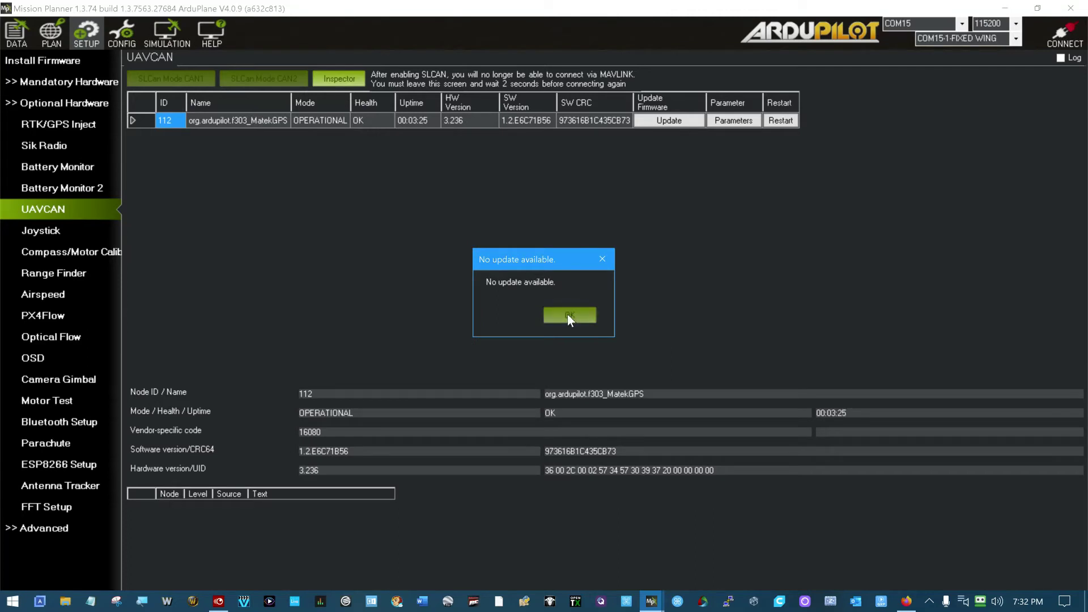
pyautogui.click(569, 317)
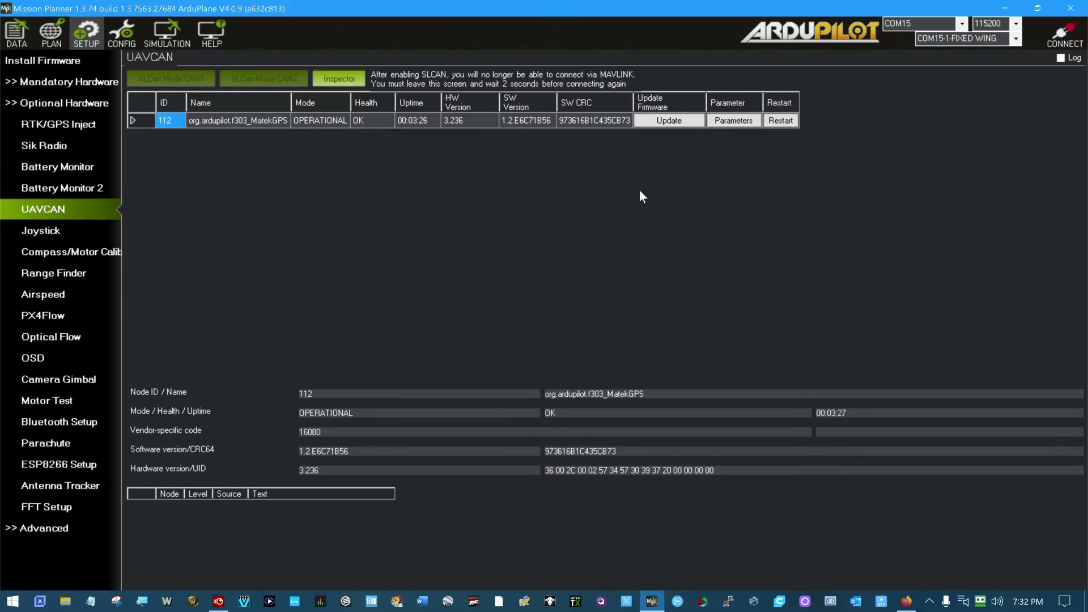
pyautogui.click(660, 121)
pyautogui.click(584, 328)
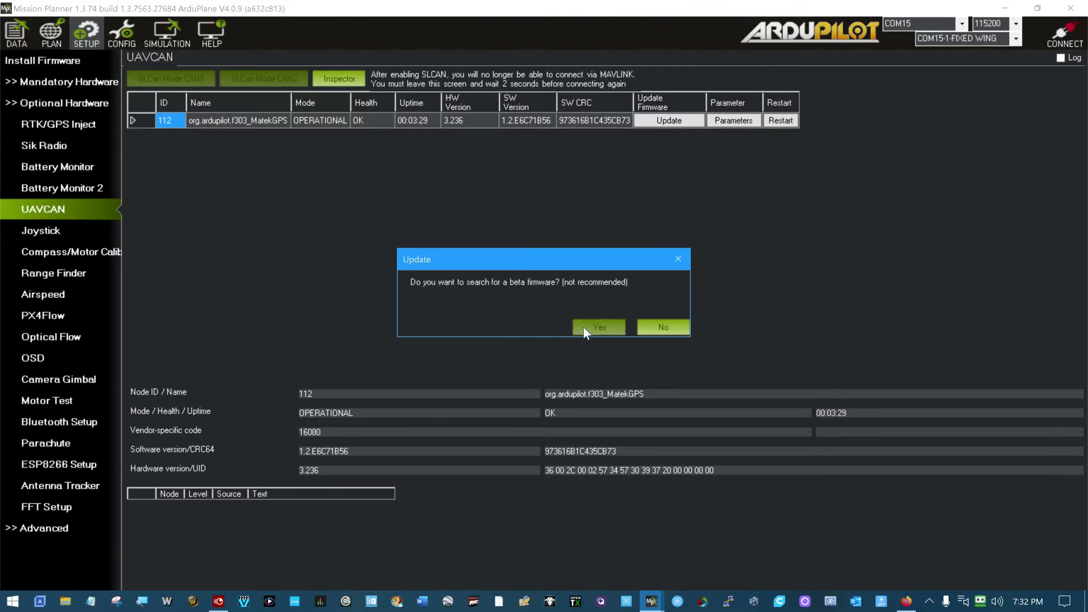
pyautogui.click(583, 327)
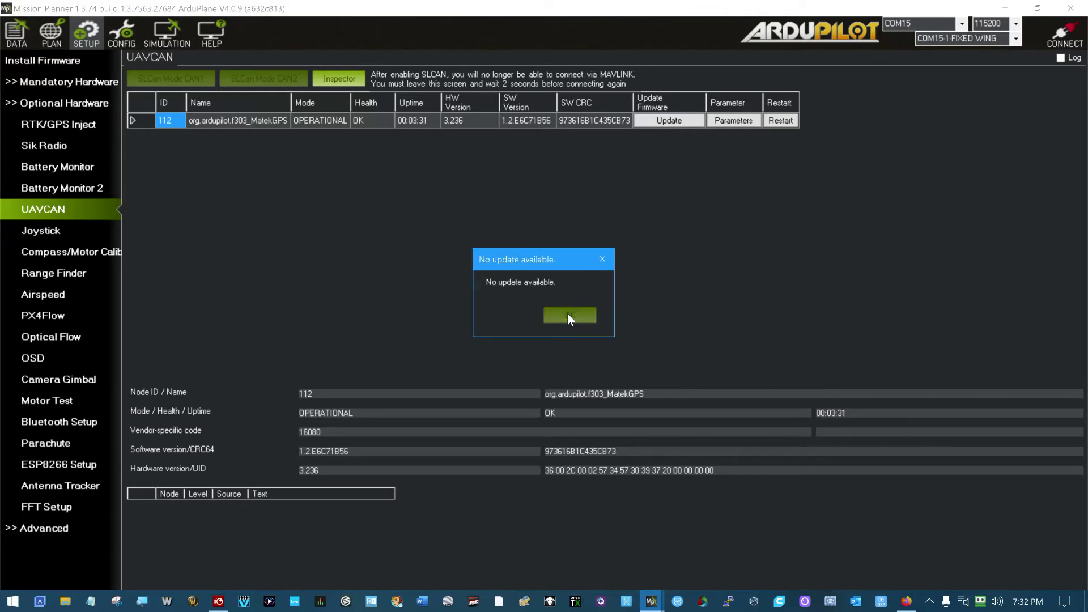
pyautogui.click(567, 314)
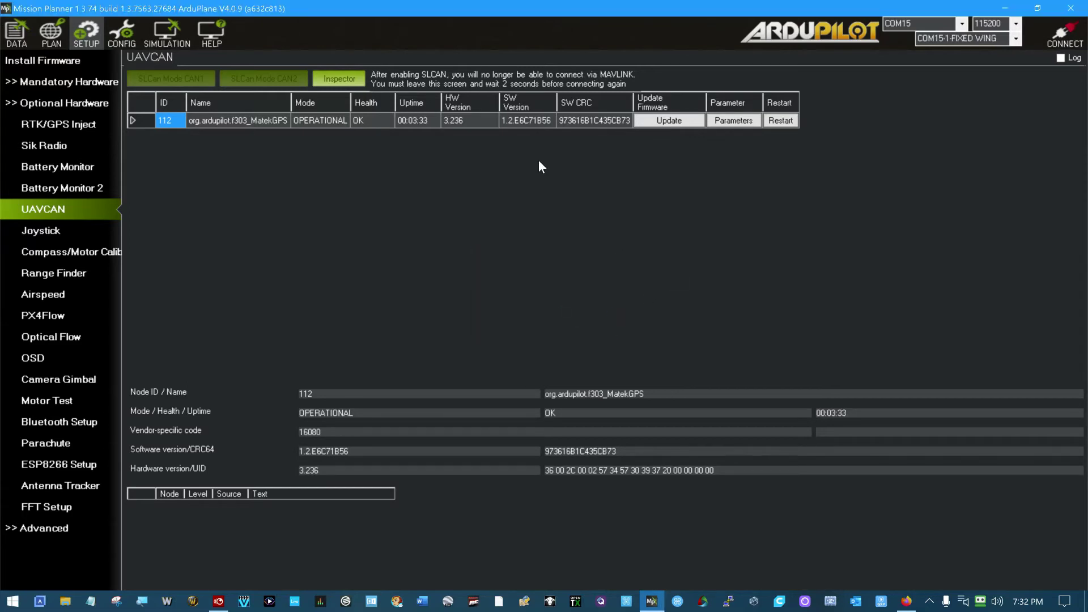
pyautogui.click(515, 118)
pyautogui.click(1055, 45)
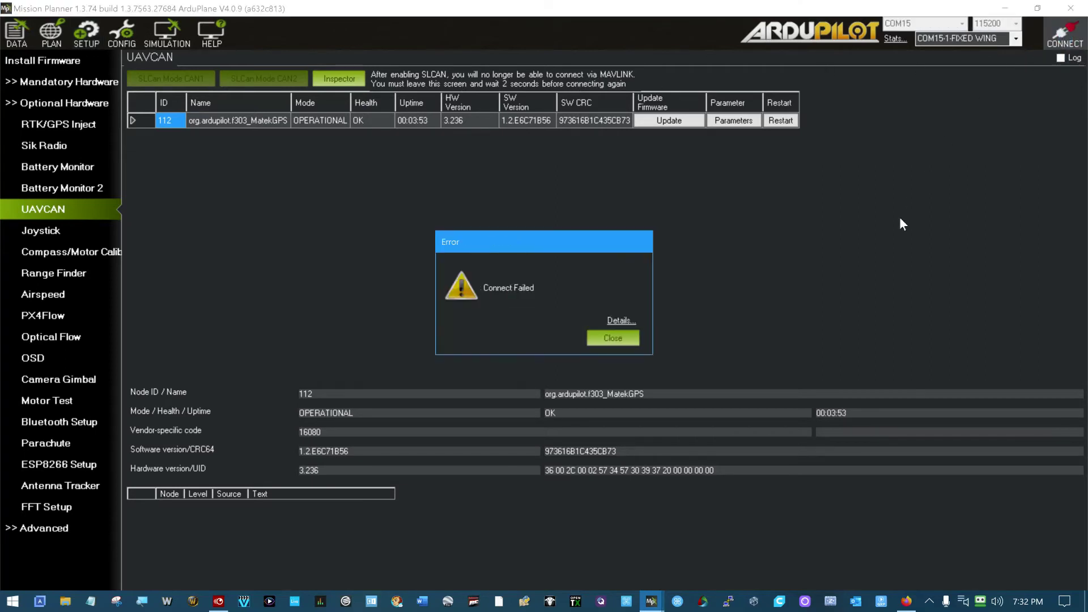
pyautogui.click(613, 339)
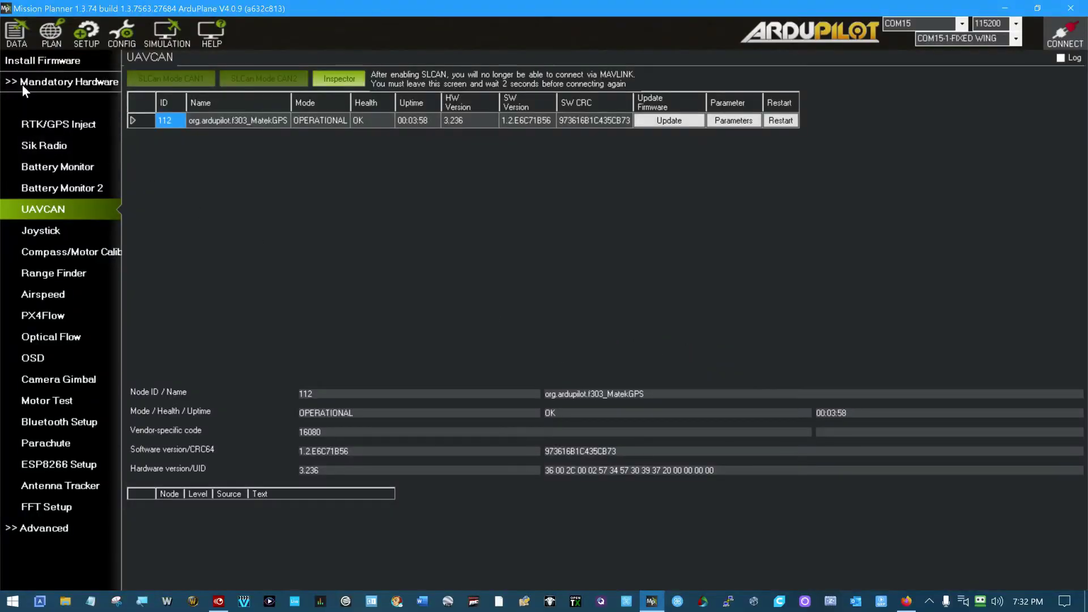
# - Reconnect on COM15 from the DATA screen, showing the plane disarmed in failsafe with no GPS fix
pyautogui.click(16, 33)
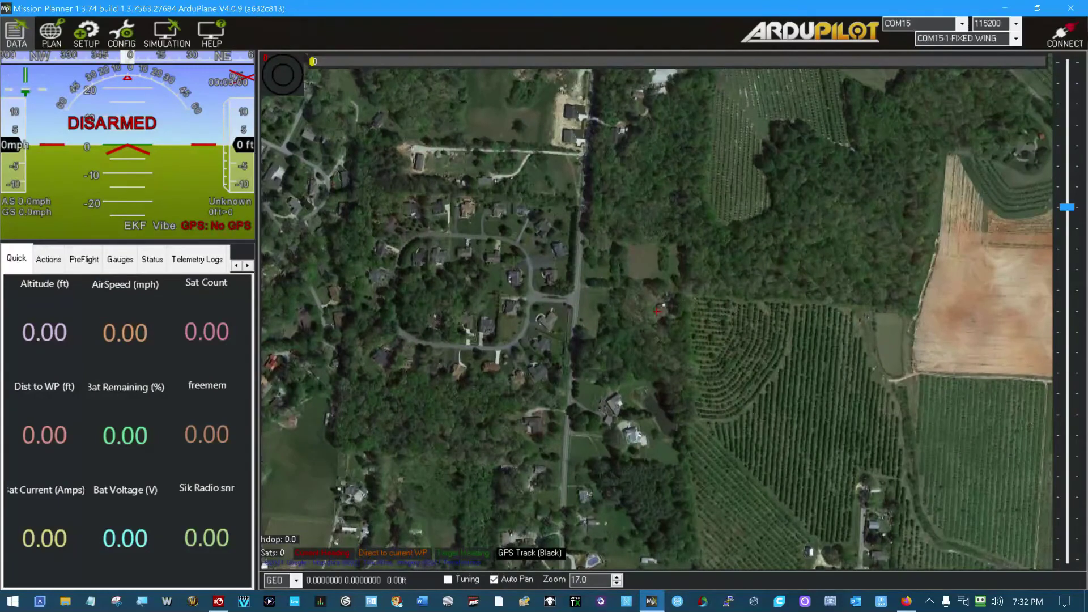
pyautogui.click(962, 24)
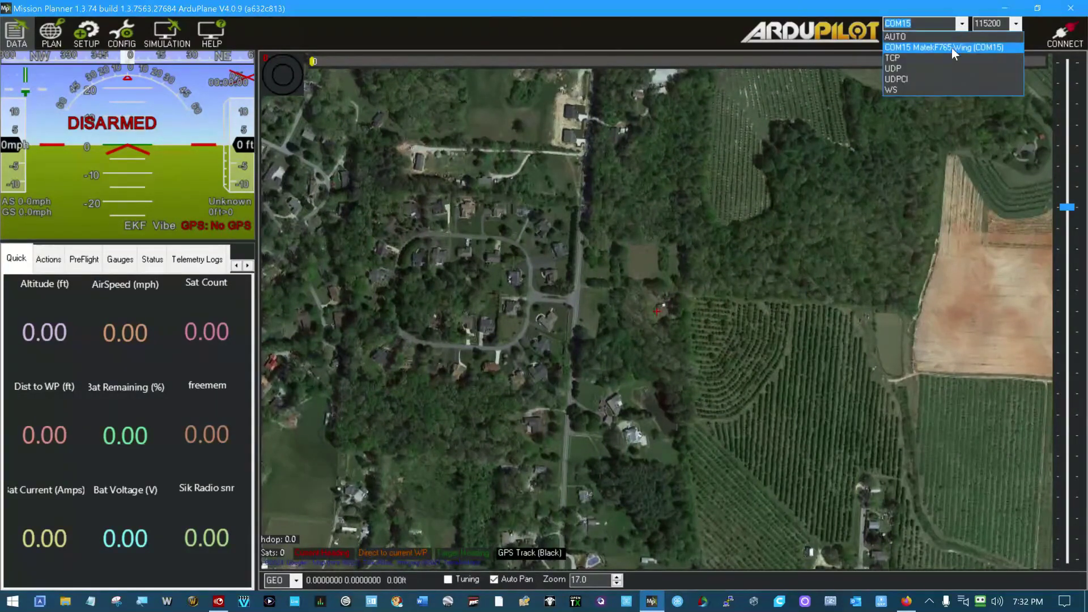
pyautogui.click(953, 49)
pyautogui.click(1064, 34)
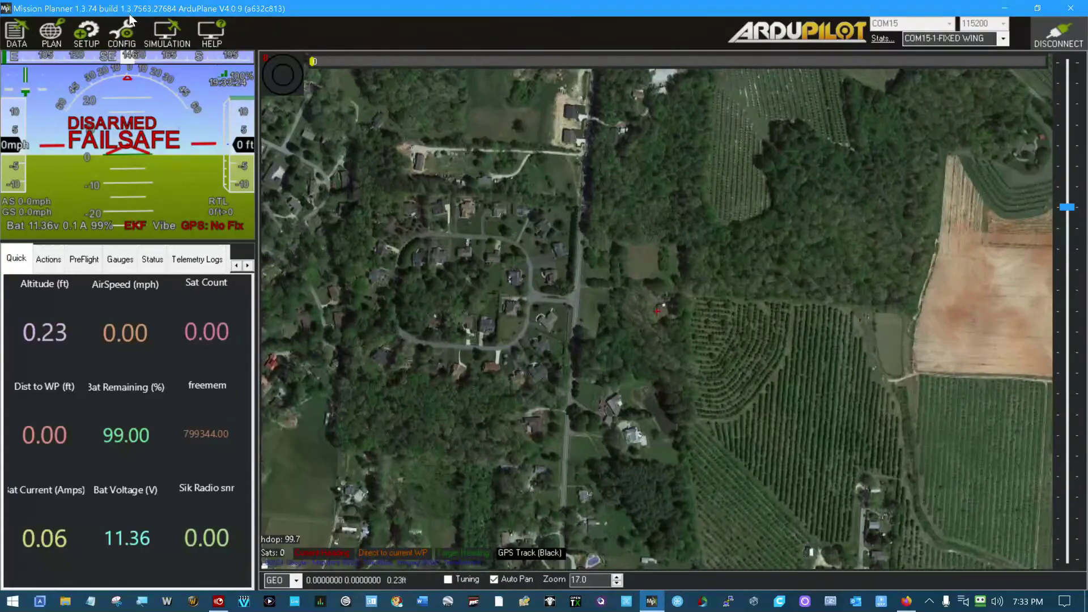
pyautogui.click(211, 34)
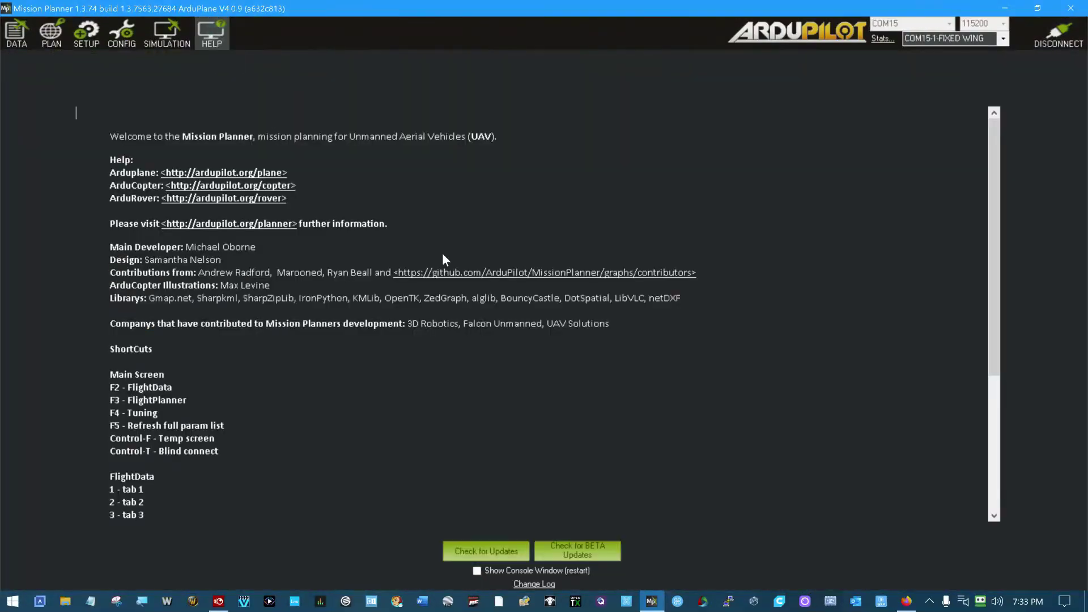
pyautogui.click(478, 548)
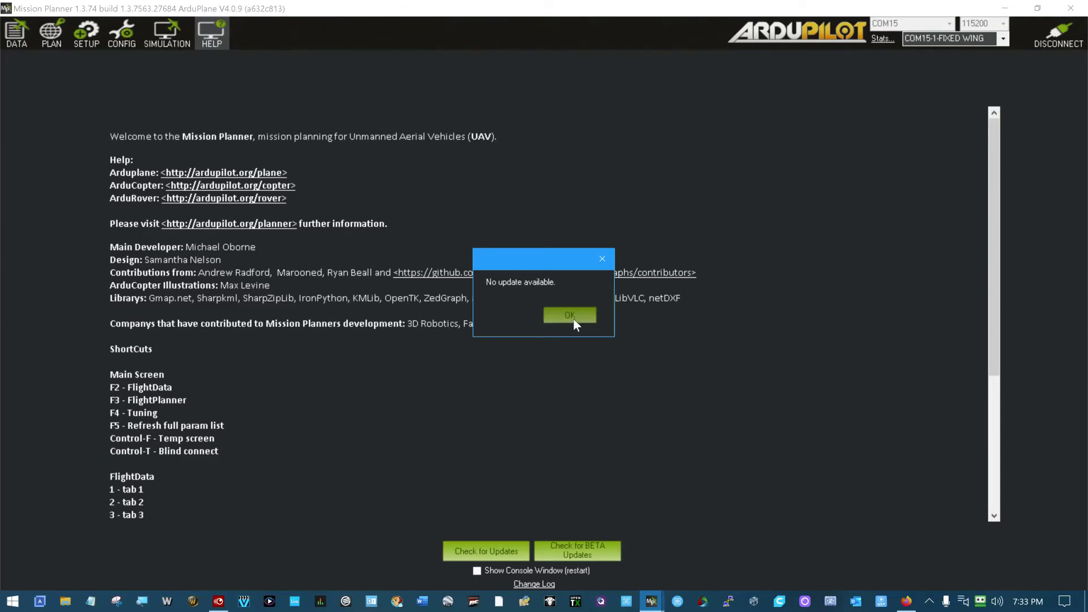
pyautogui.click(571, 315)
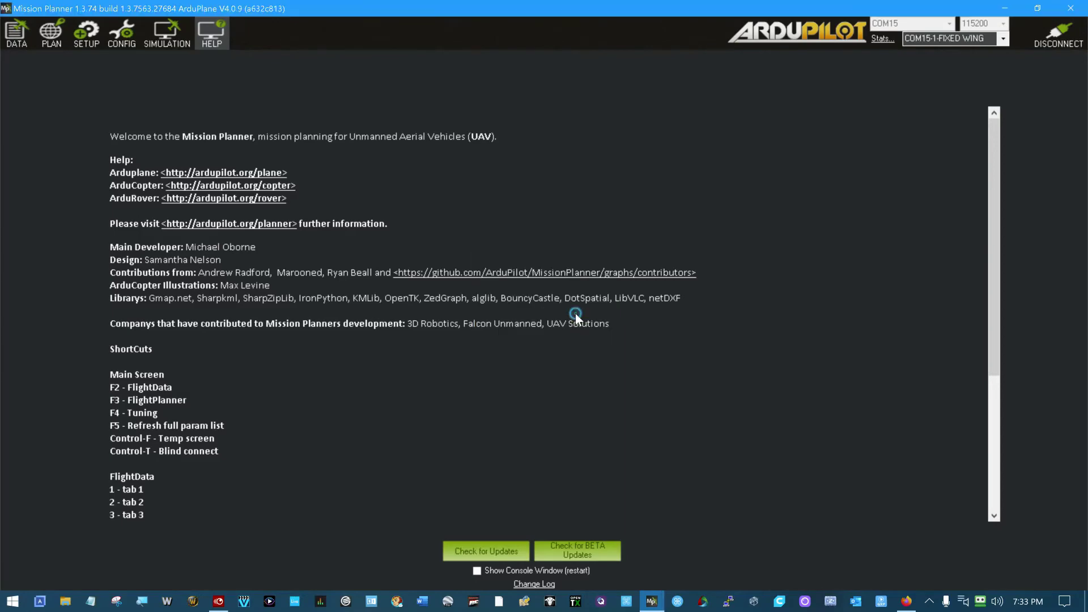
pyautogui.click(16, 33)
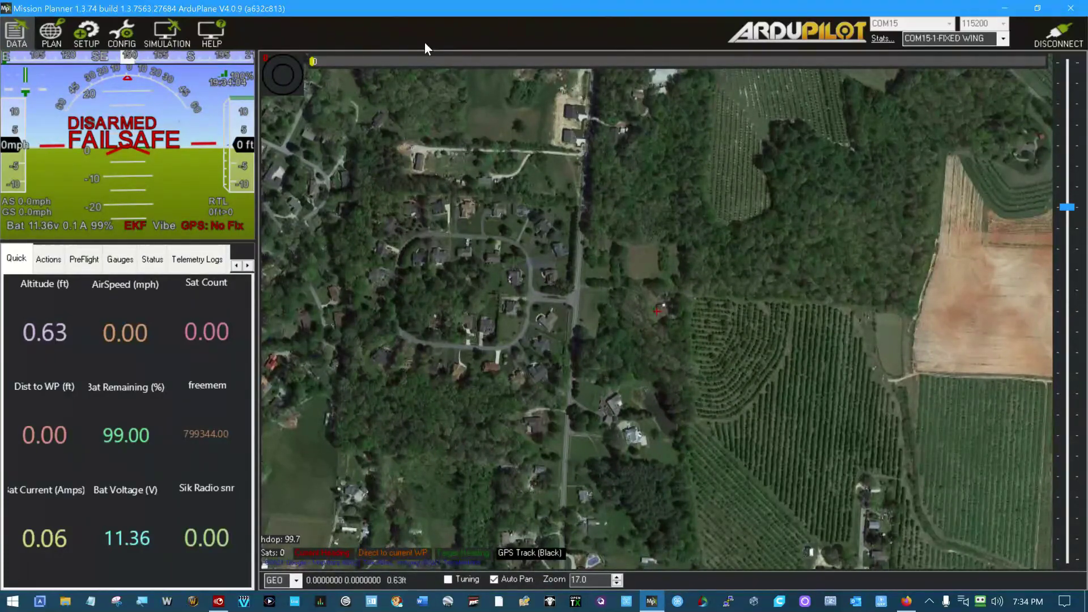
# - Go back to SETUP's UAVCAN page, whose node list is now empty
pyautogui.click(86, 33)
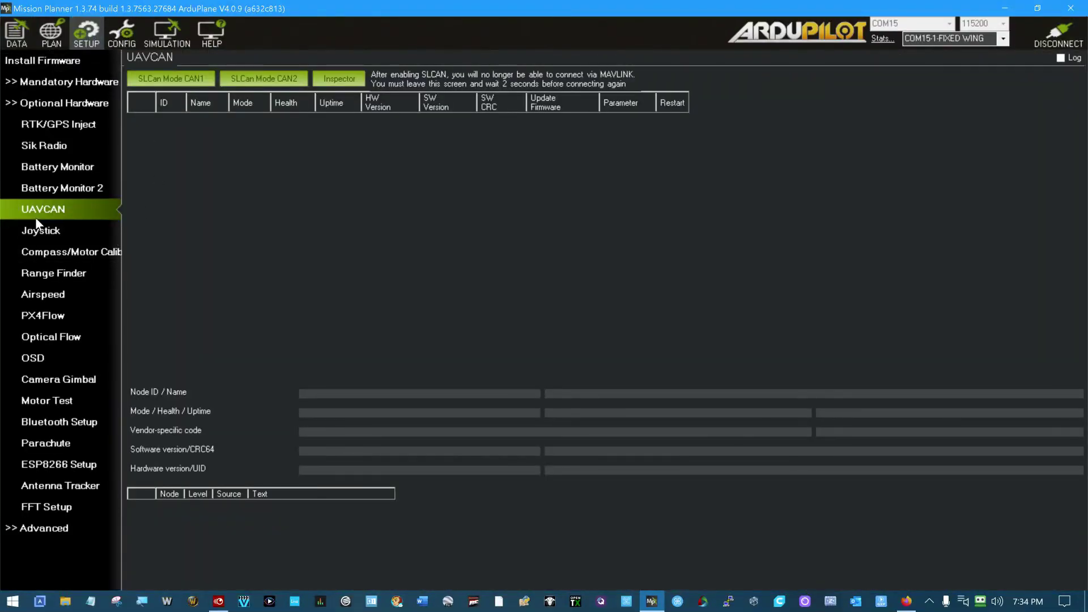